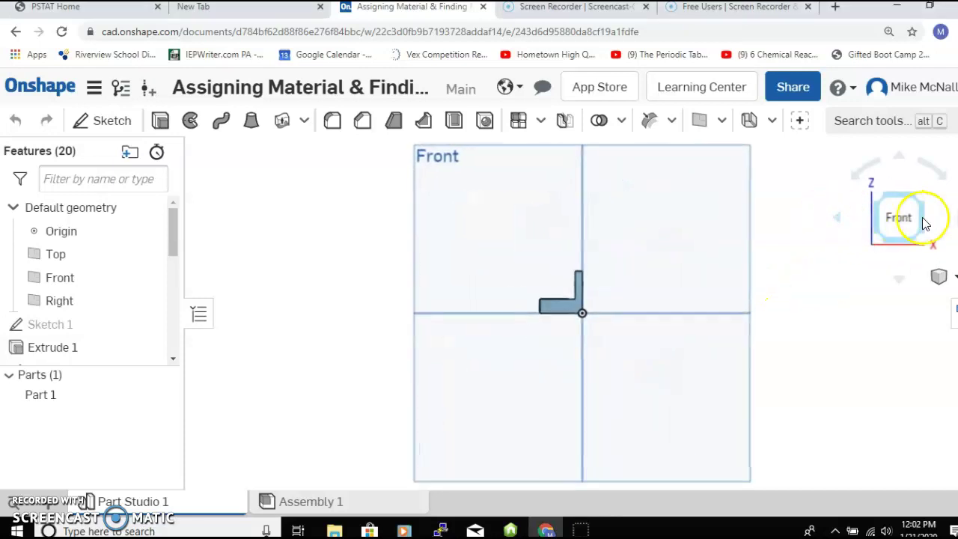
# Show the model from the left side and open the material assignment for Part 1.
pyautogui.hotkey('shift', '3')
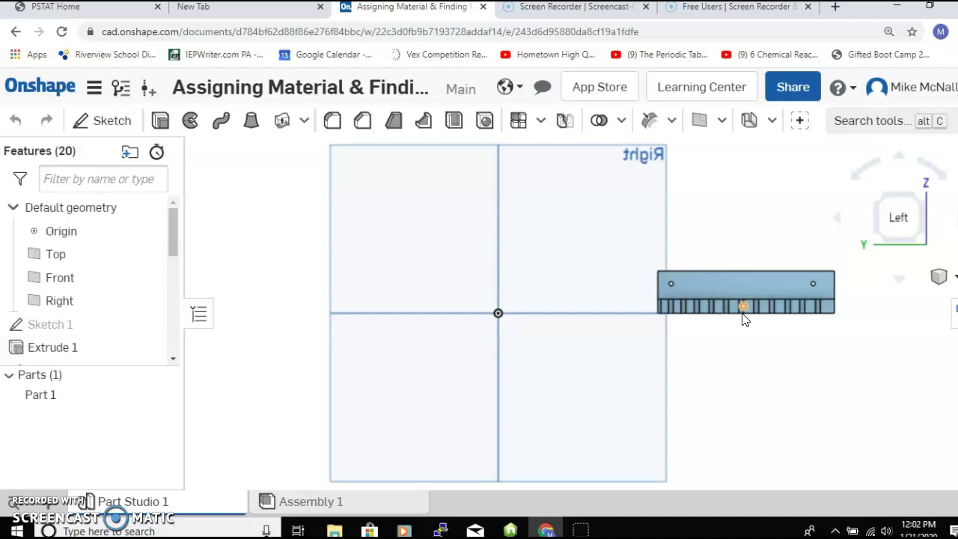
pyautogui.click(348, 435)
pyautogui.click(56, 399)
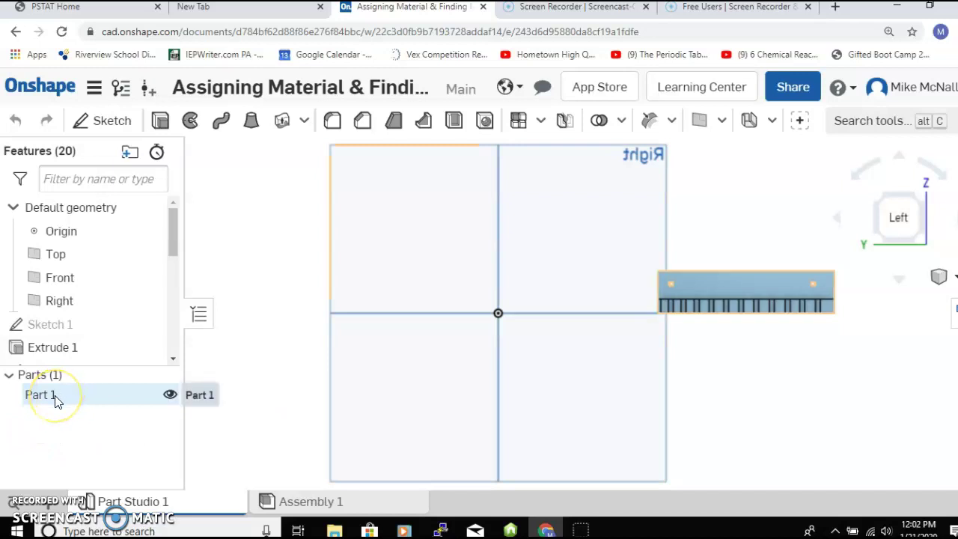
pyautogui.rightClick(56, 399)
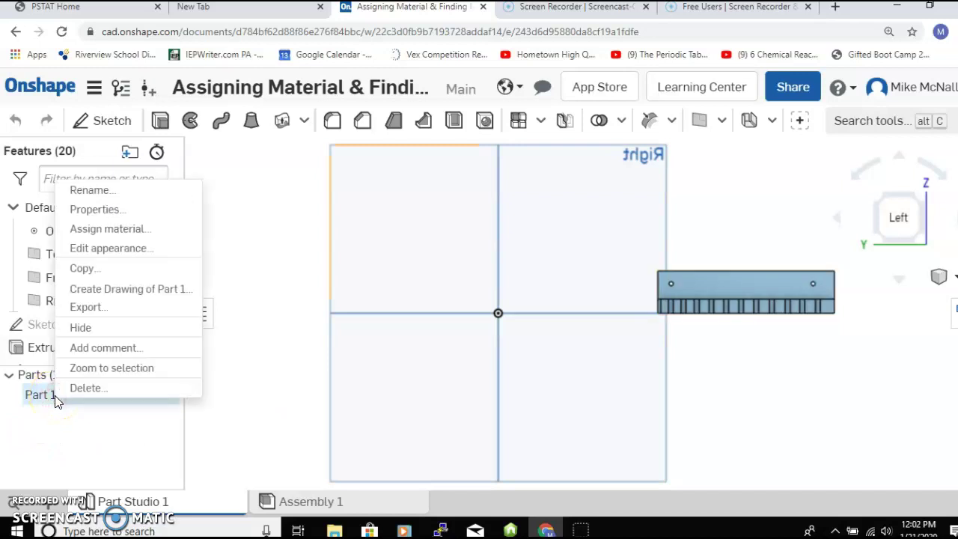
pyautogui.click(112, 234)
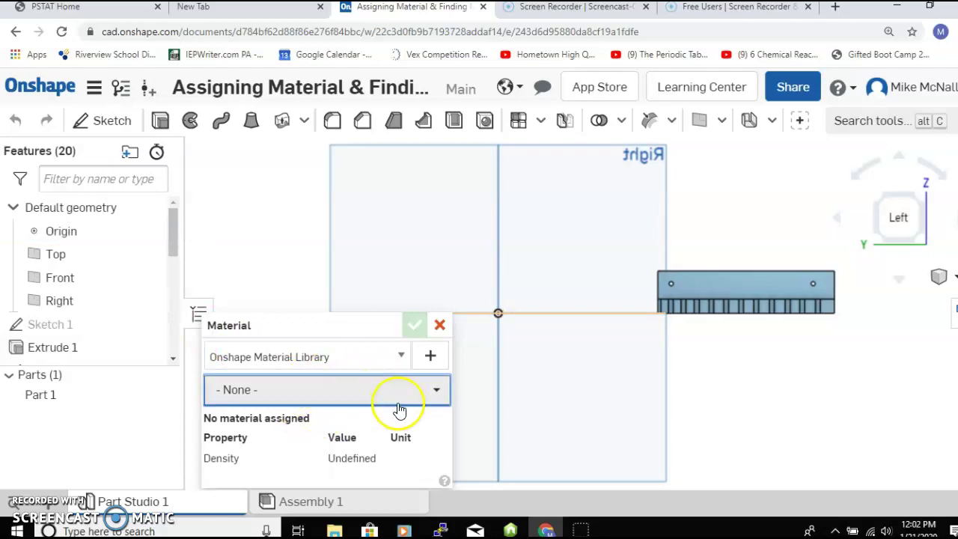
# Browse the available materials in the Onshape Material Library and their densities.
pyautogui.click(437, 395)
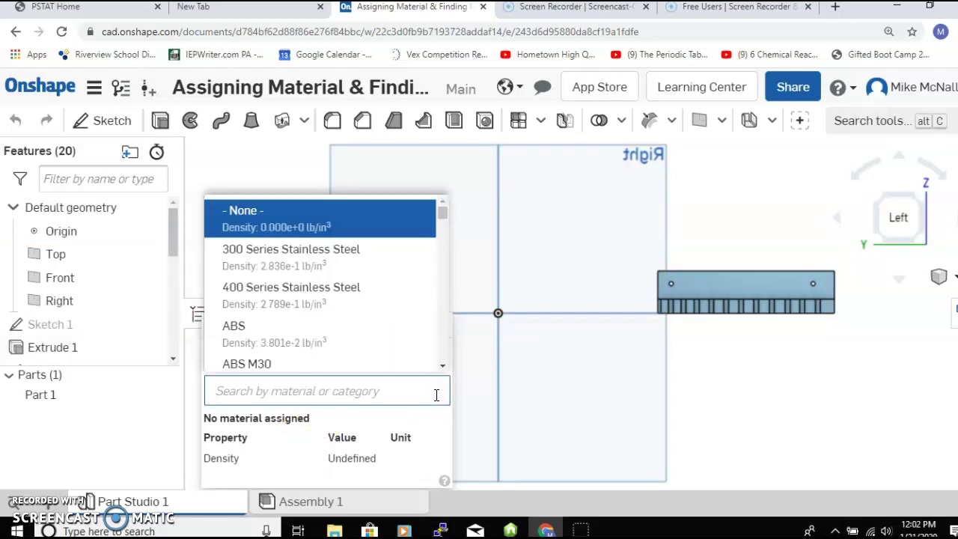
pyautogui.click(442, 365)
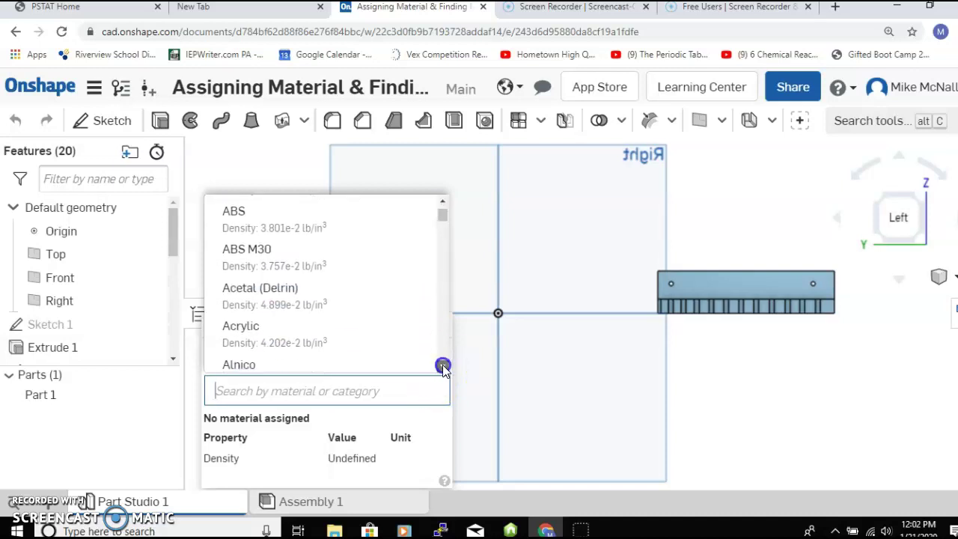
pyautogui.click(442, 366)
pyautogui.click(442, 366)
pyautogui.click(442, 366)
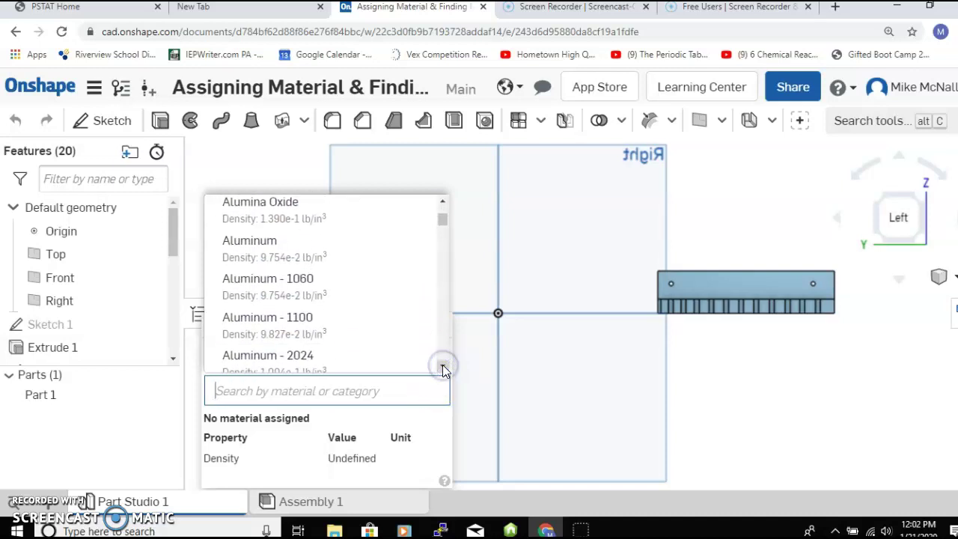
pyautogui.click(442, 366)
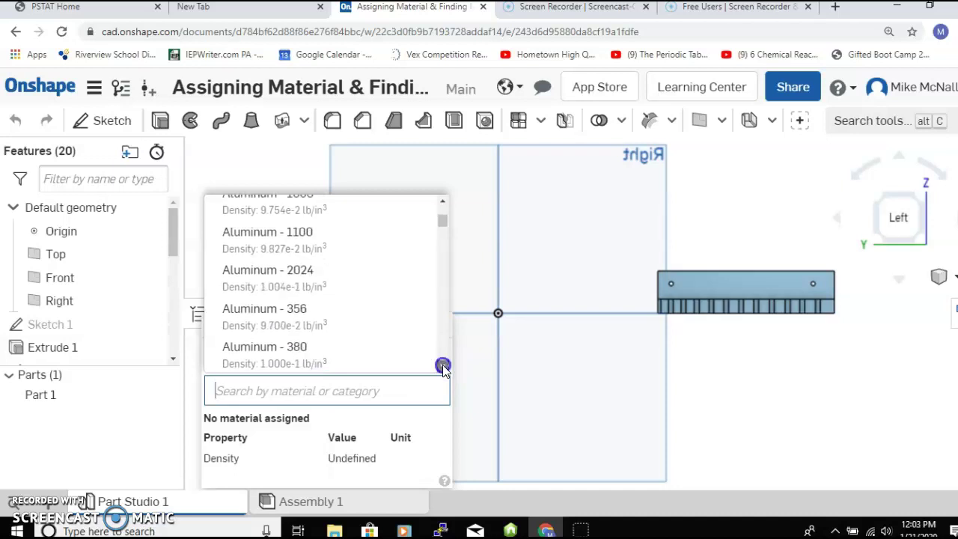
pyautogui.click(442, 365)
pyautogui.click(442, 366)
pyautogui.click(442, 366)
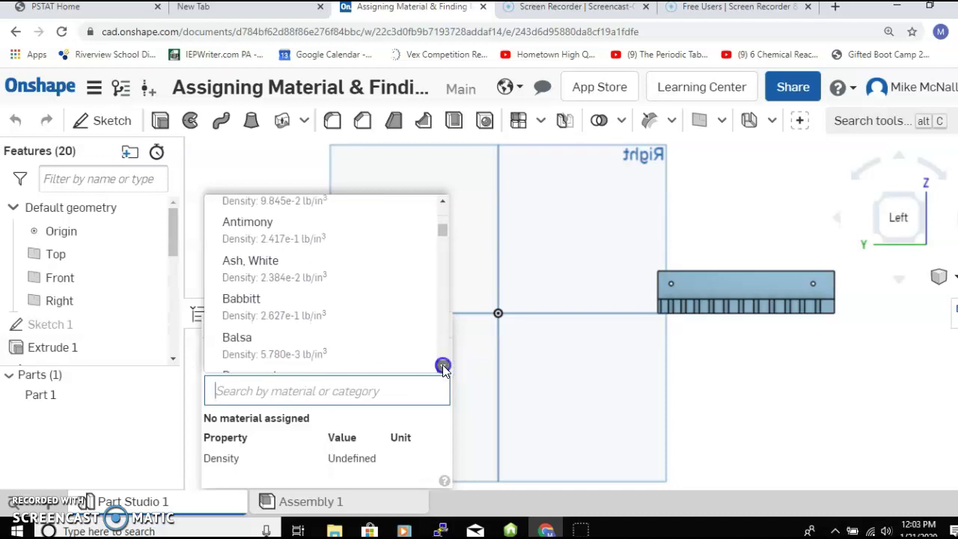
pyautogui.click(442, 366)
pyautogui.click(442, 366)
pyautogui.click(442, 365)
pyautogui.click(442, 365)
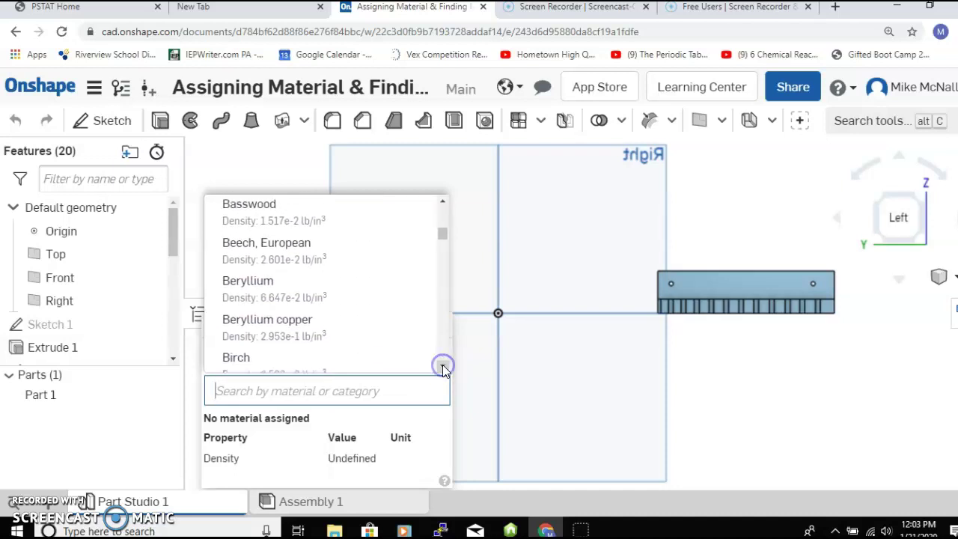
pyautogui.click(442, 366)
pyautogui.click(442, 365)
pyautogui.click(442, 366)
pyautogui.click(442, 366)
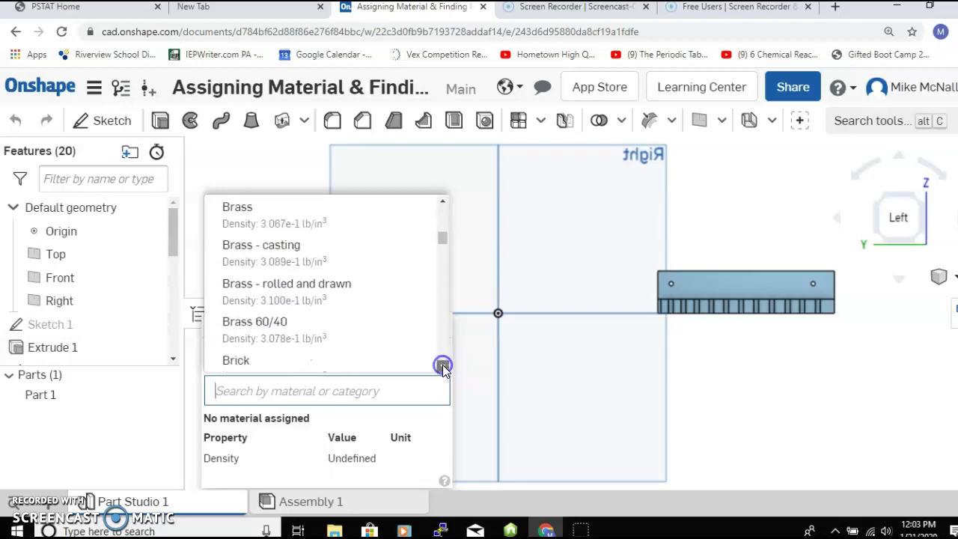
pyautogui.click(443, 366)
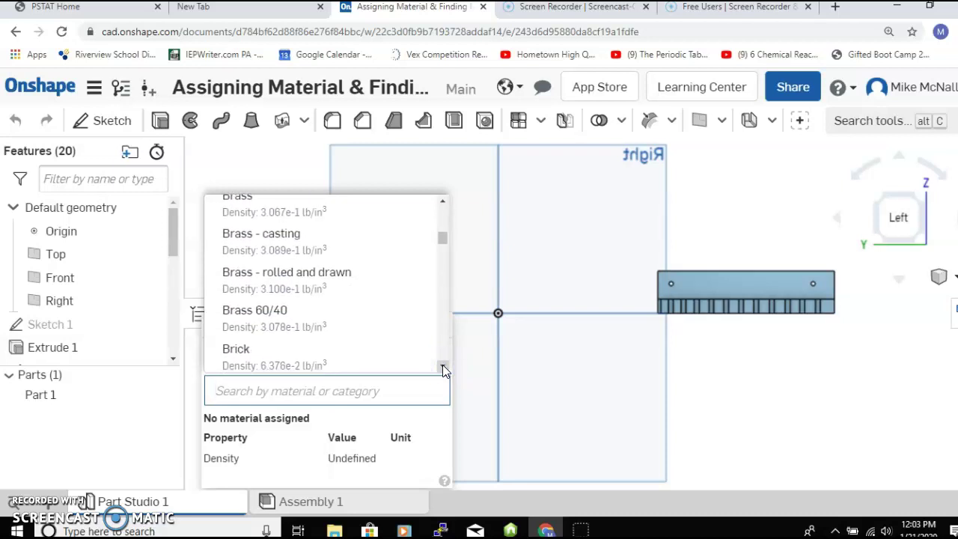
# Find Gold in the material library and assign it to Part 1.
pyautogui.write('gol')
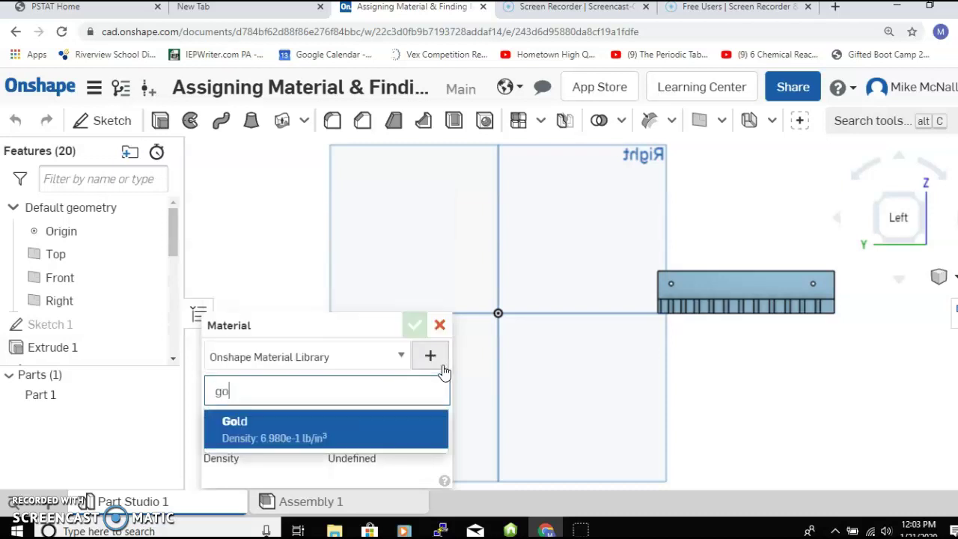
pyautogui.click(256, 440)
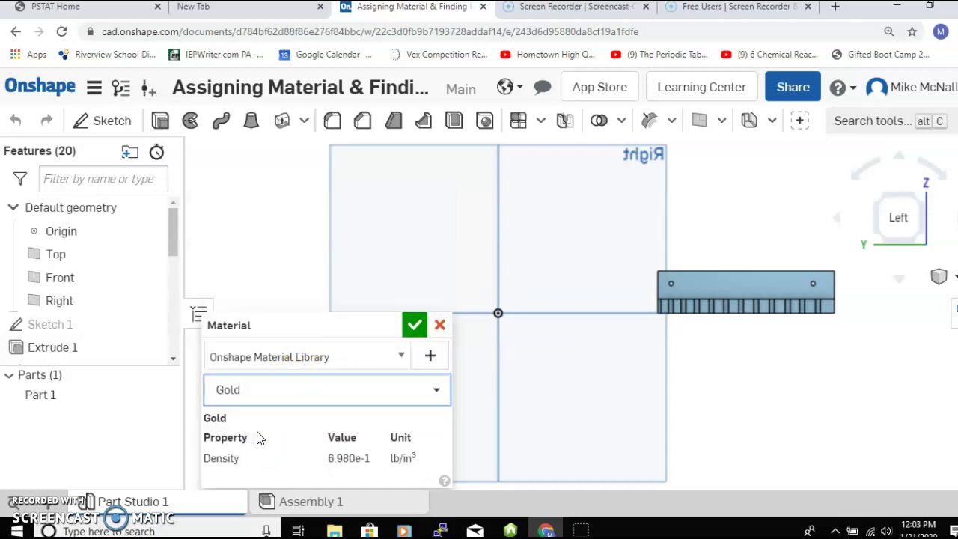
pyautogui.click(414, 328)
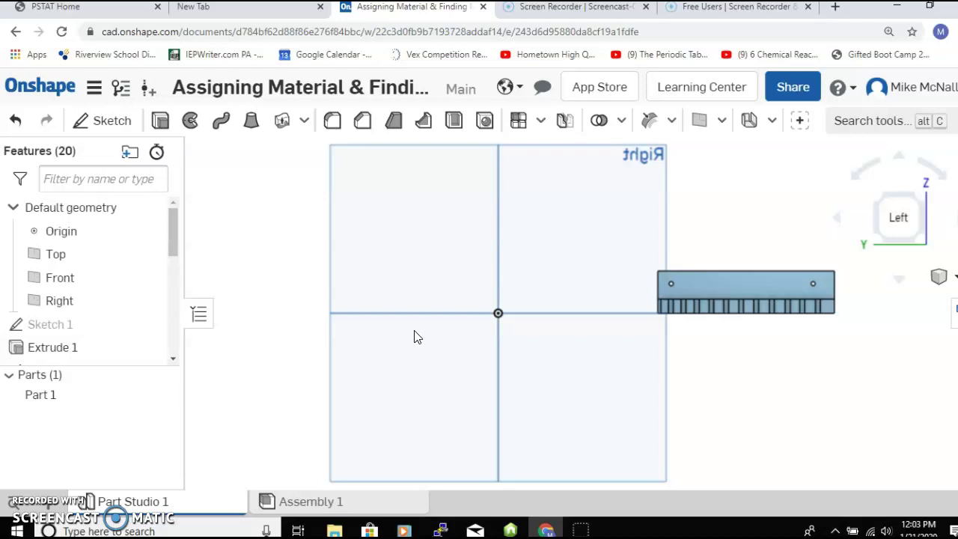
pyautogui.click(727, 290)
pyautogui.click(724, 303)
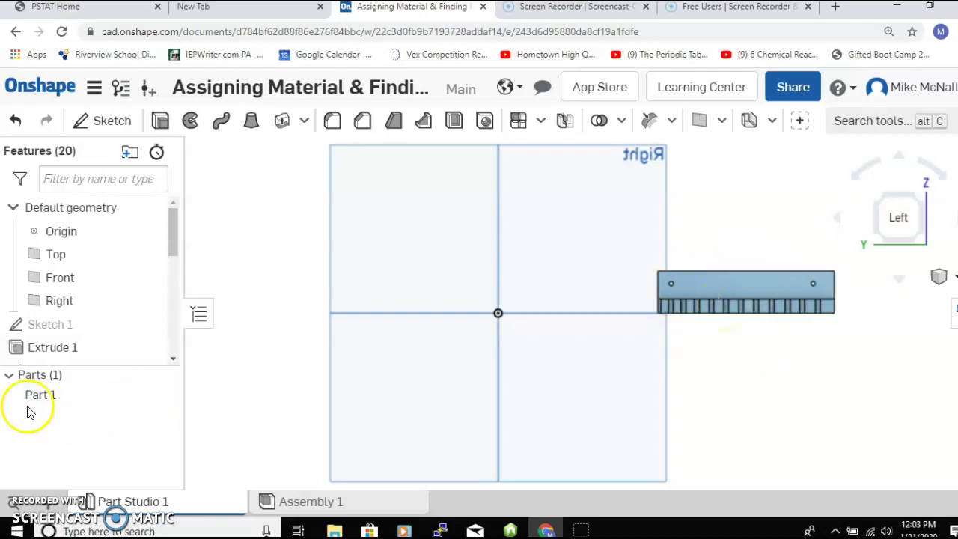
pyautogui.click(62, 396)
pyautogui.rightClick(63, 397)
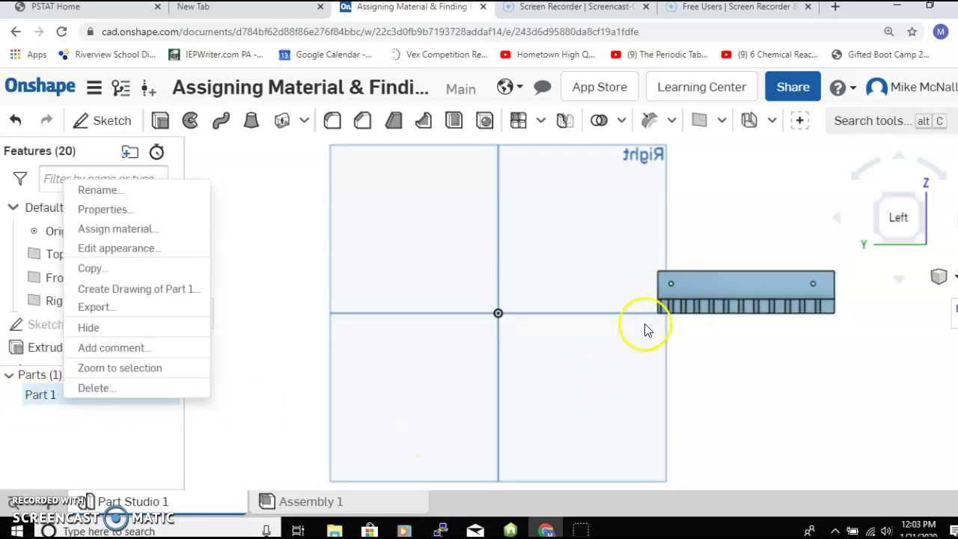
pyautogui.click(716, 285)
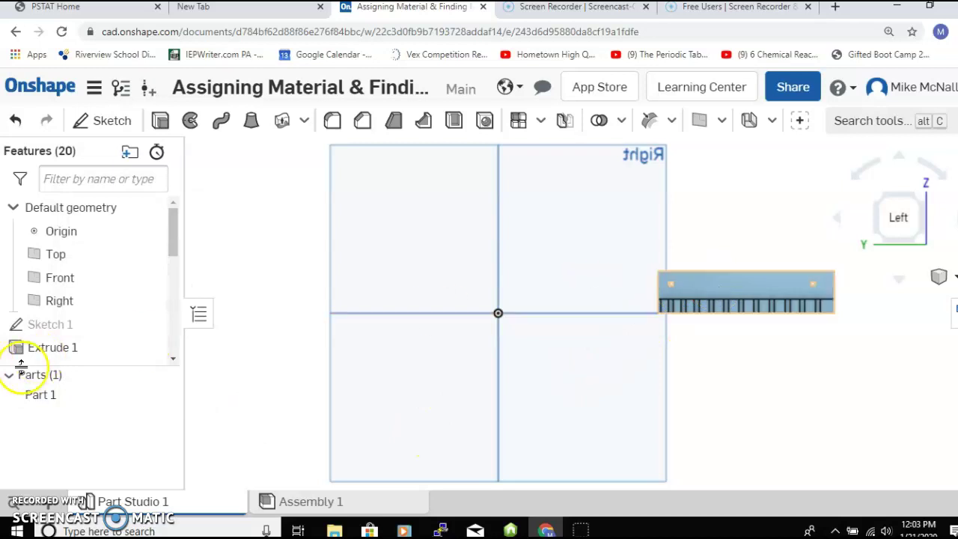
pyautogui.click(53, 348)
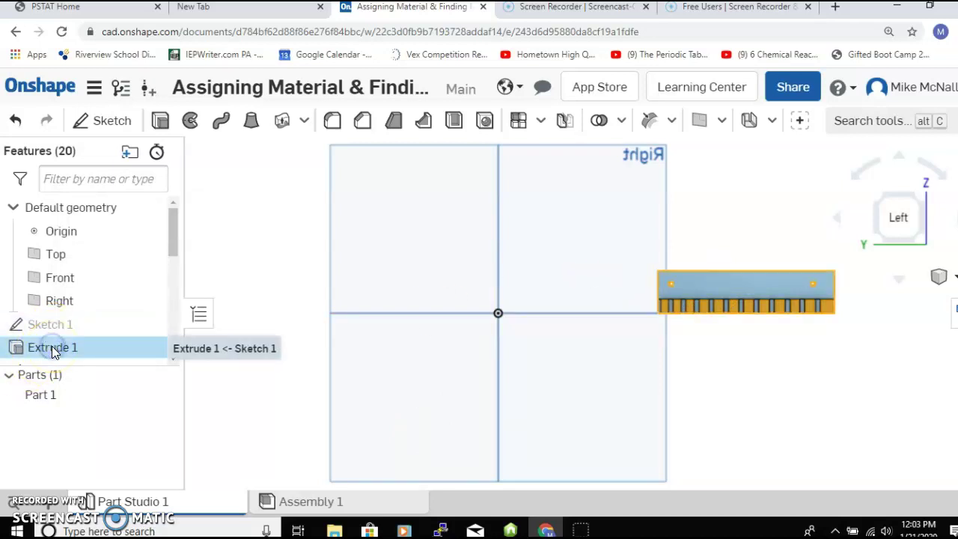
# Display the mass properties of Part 1 and read its full-precision mass.
pyautogui.click(48, 393)
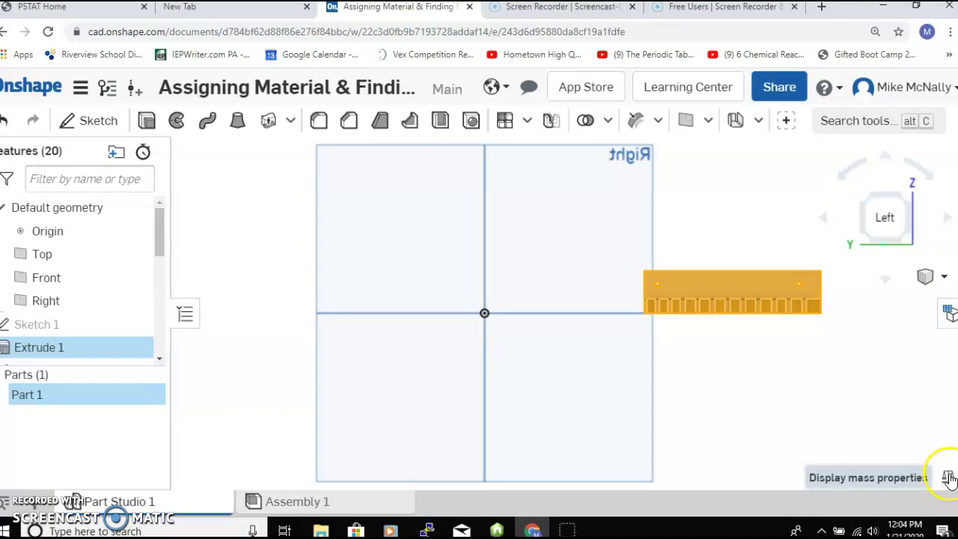
pyautogui.click(947, 479)
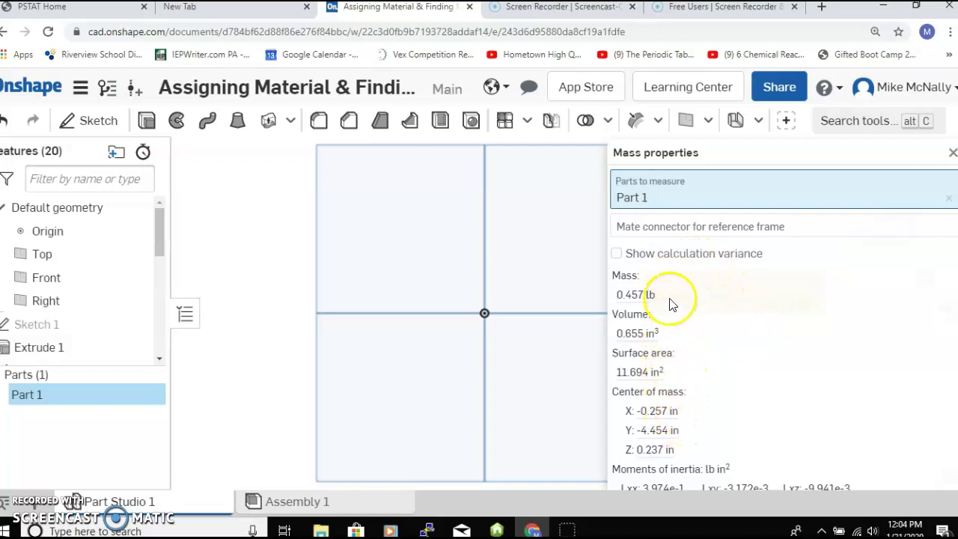
pyautogui.moveTo(633, 297)
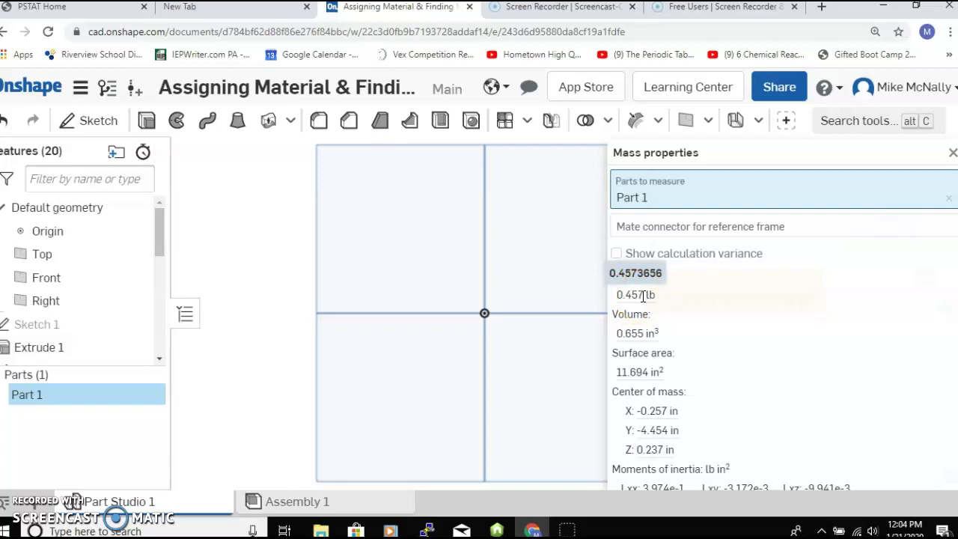
# Change the material of Part 1 to Aluminum - 7178 and display the part's mass properties.
pyautogui.click(82, 396)
pyautogui.rightClick(82, 396)
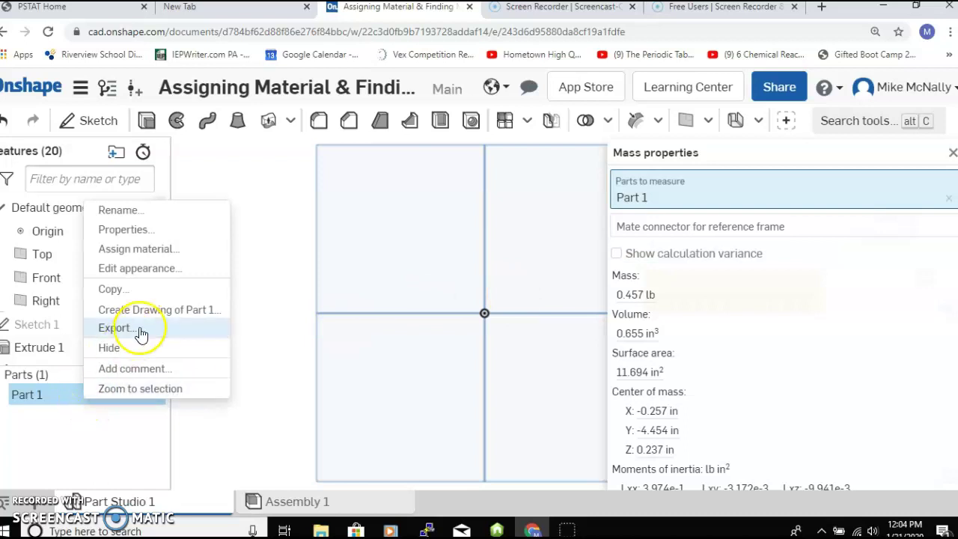
pyautogui.click(144, 254)
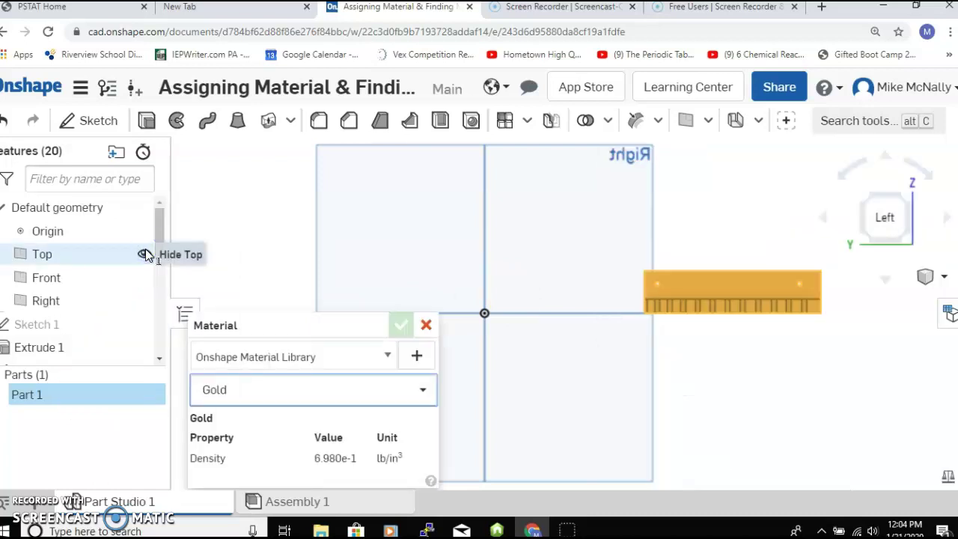
pyautogui.click(306, 388)
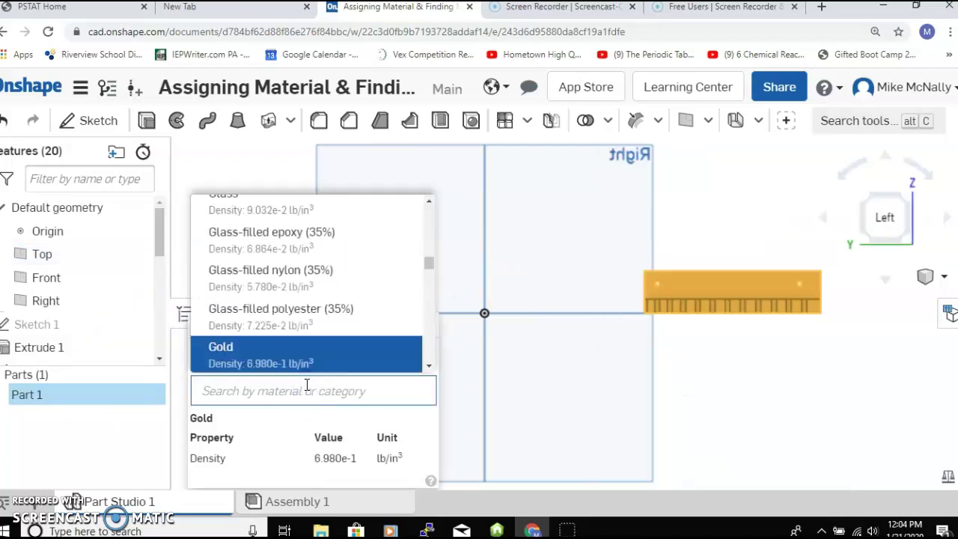
pyautogui.write('al')
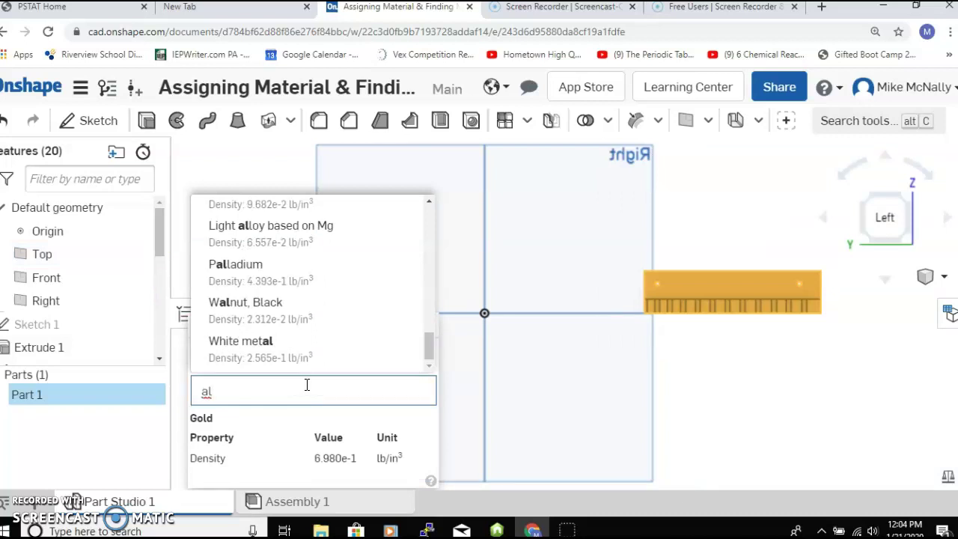
pyautogui.write('um')
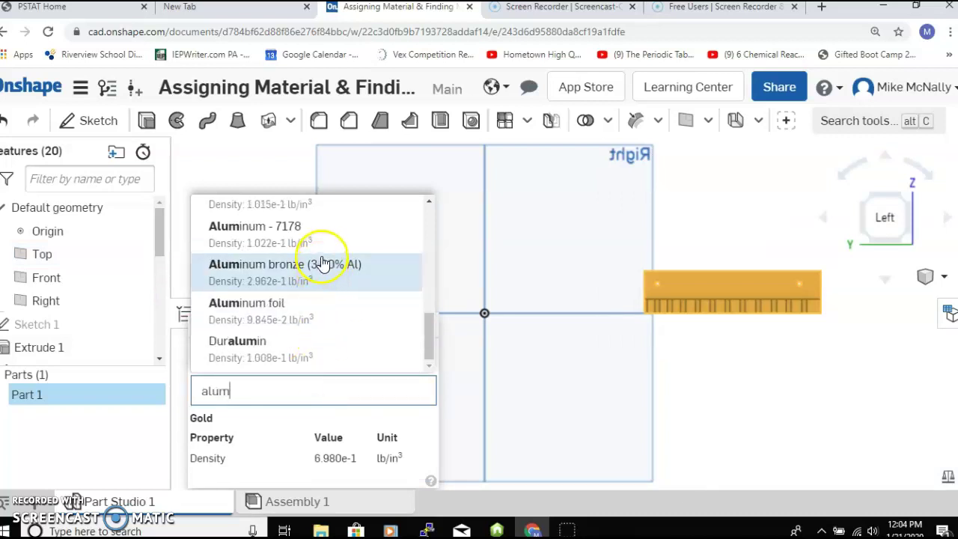
pyautogui.click(302, 238)
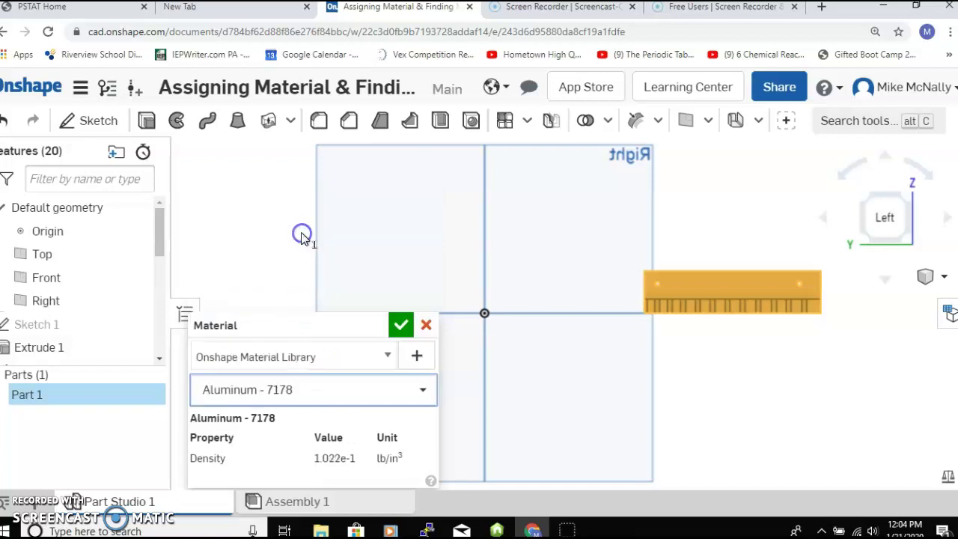
pyautogui.click(400, 325)
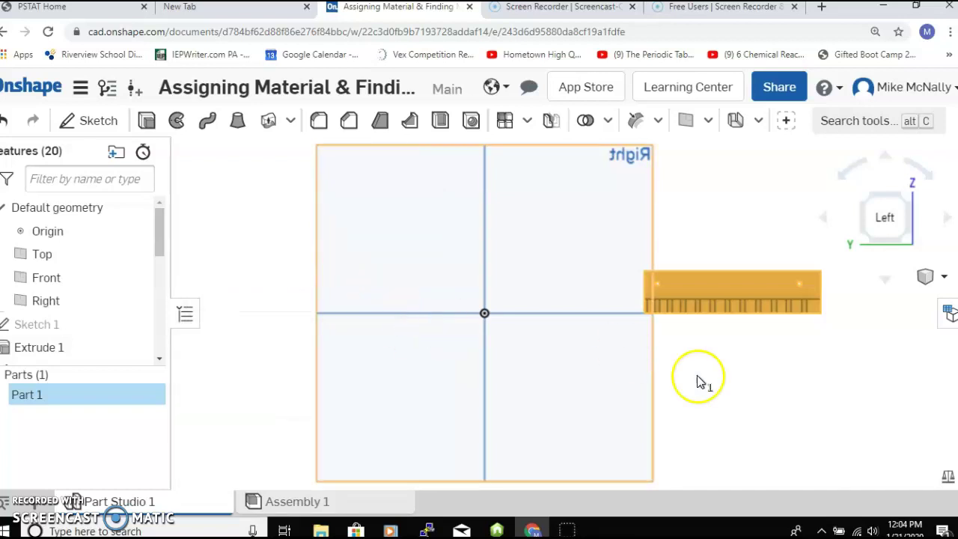
pyautogui.click(948, 479)
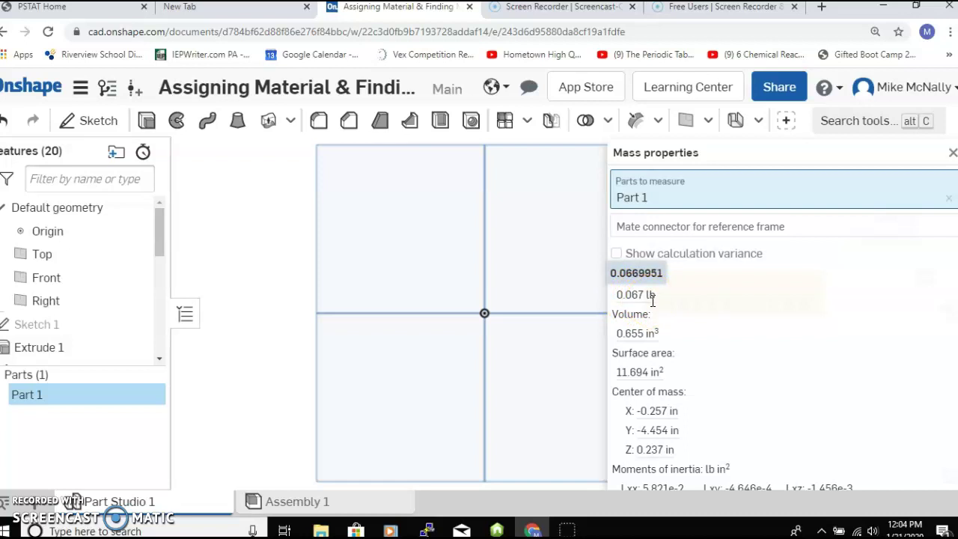
# Review the material assigned to Part 1 alongside its mass properties, and close the material assignment without changing it.
pyautogui.rightClick(47, 404)
pyautogui.click(104, 256)
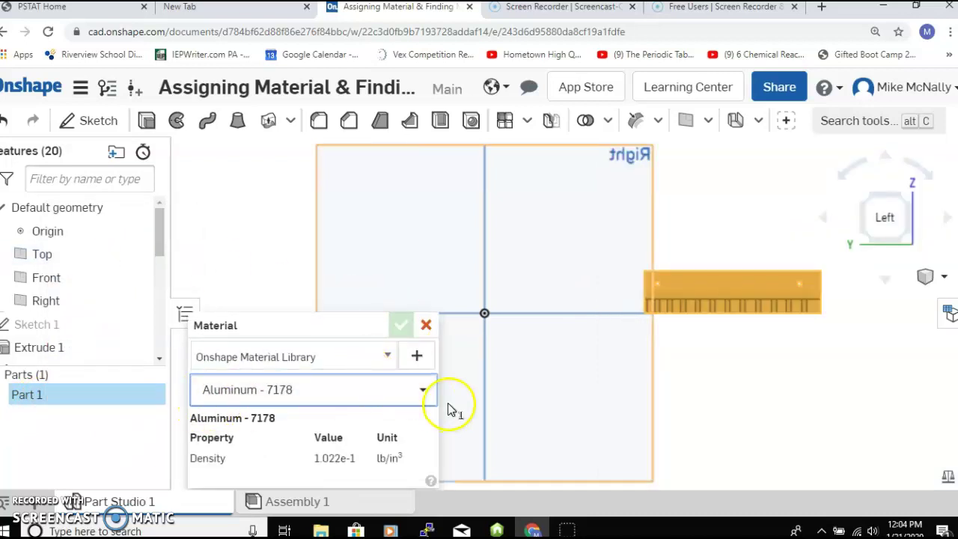
pyautogui.click(419, 391)
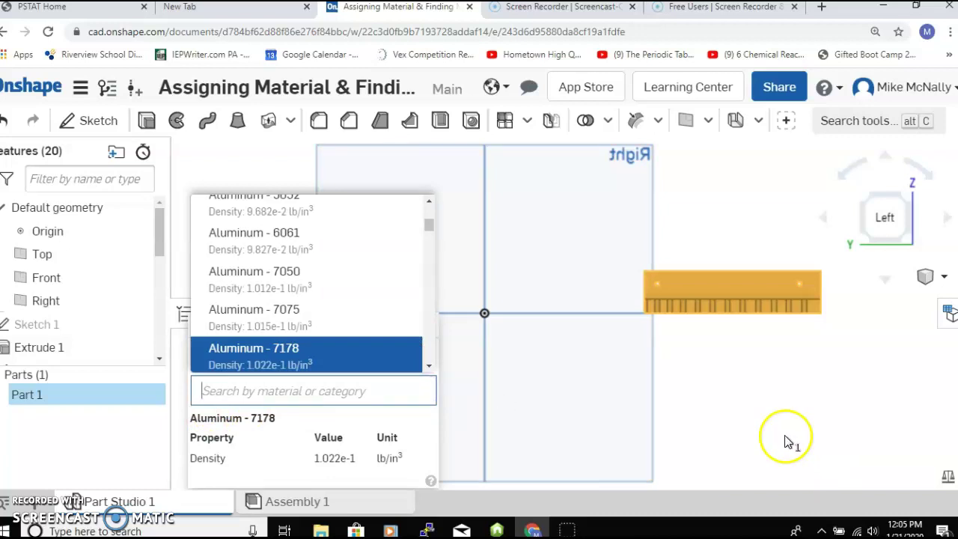
pyautogui.click(766, 417)
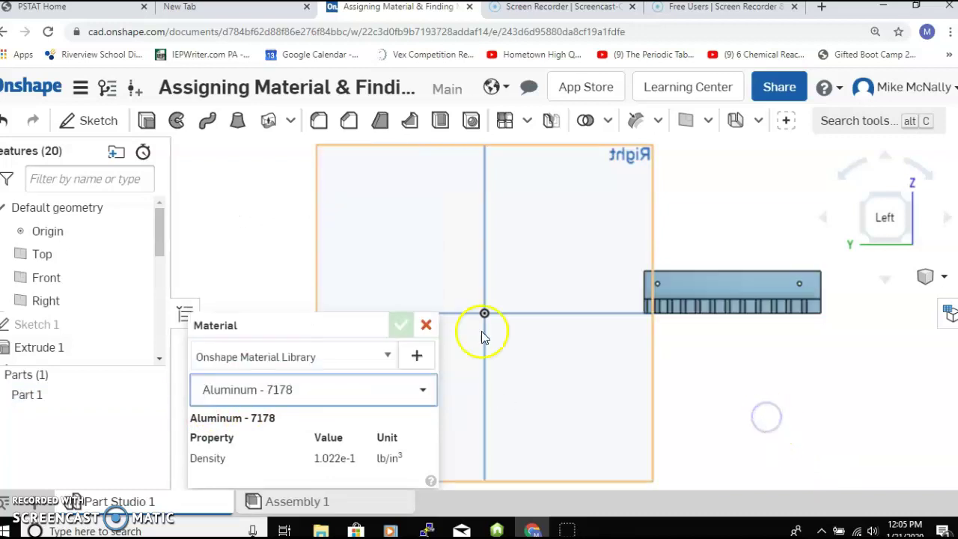
pyautogui.click(38, 397)
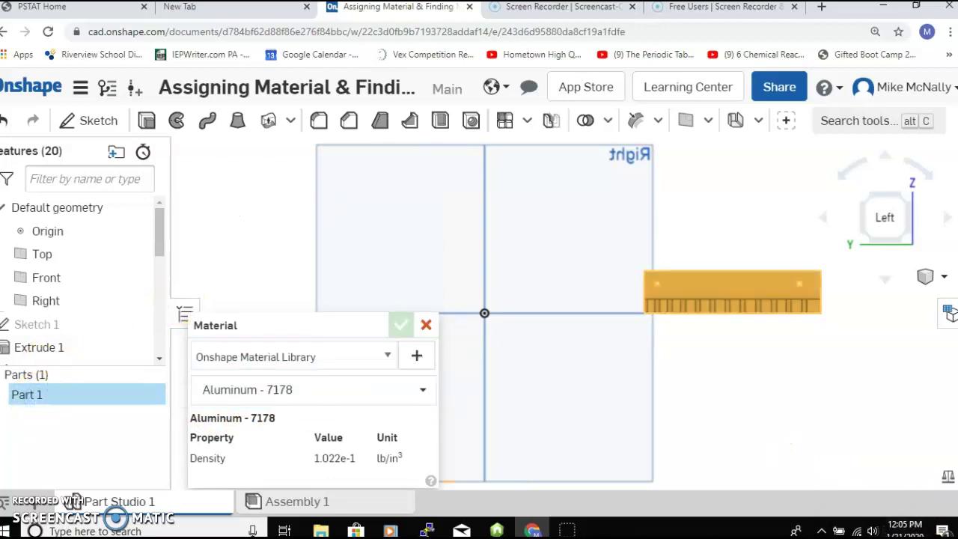
pyautogui.click(947, 478)
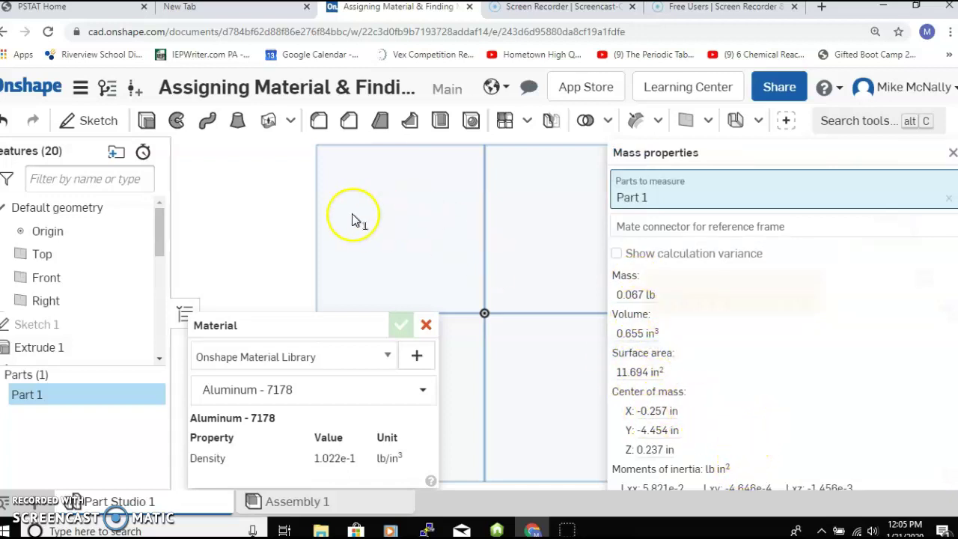
pyautogui.click(425, 328)
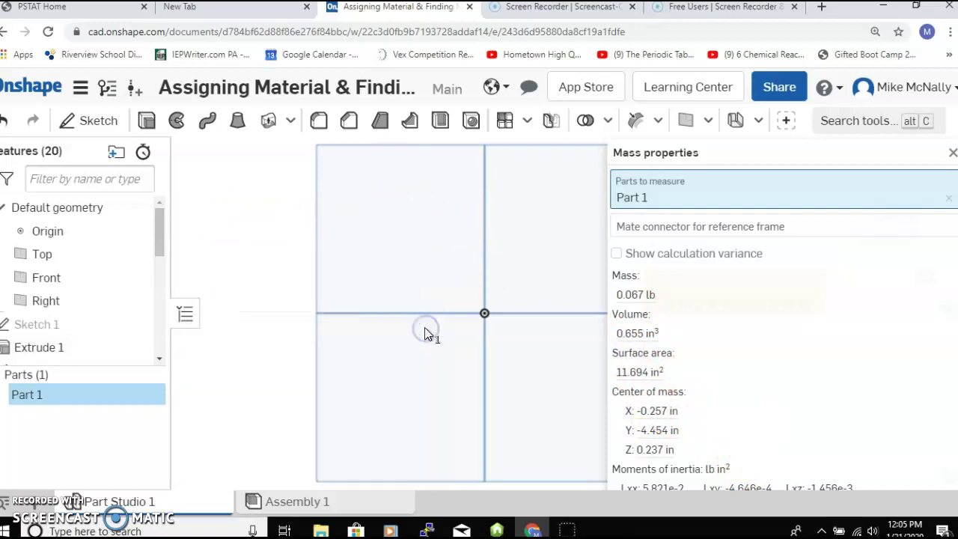